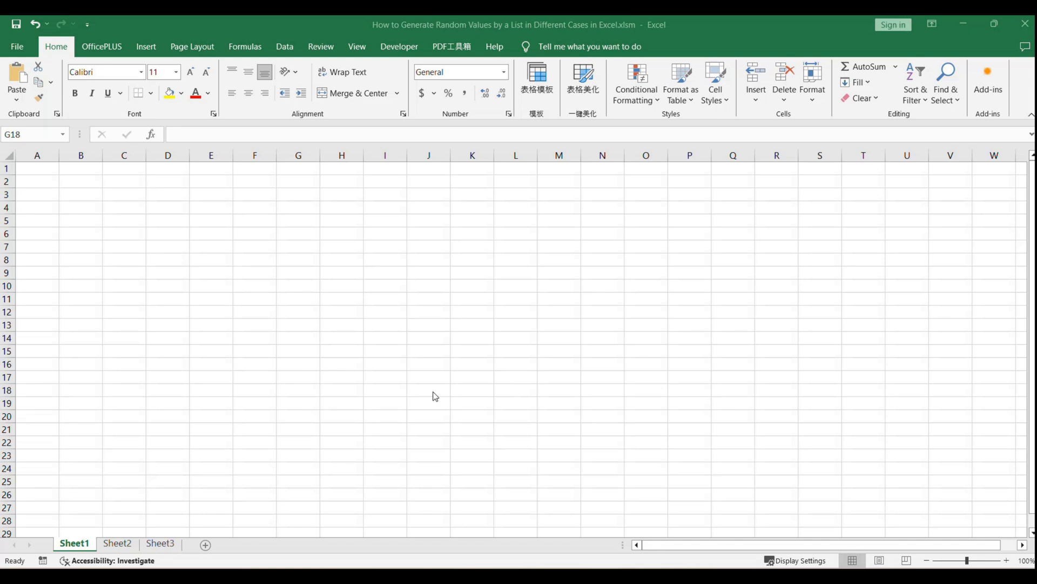
On Sheet2, enter the formula =RANDBETWEEN(1, 100) in cell A1.
click(123, 542)
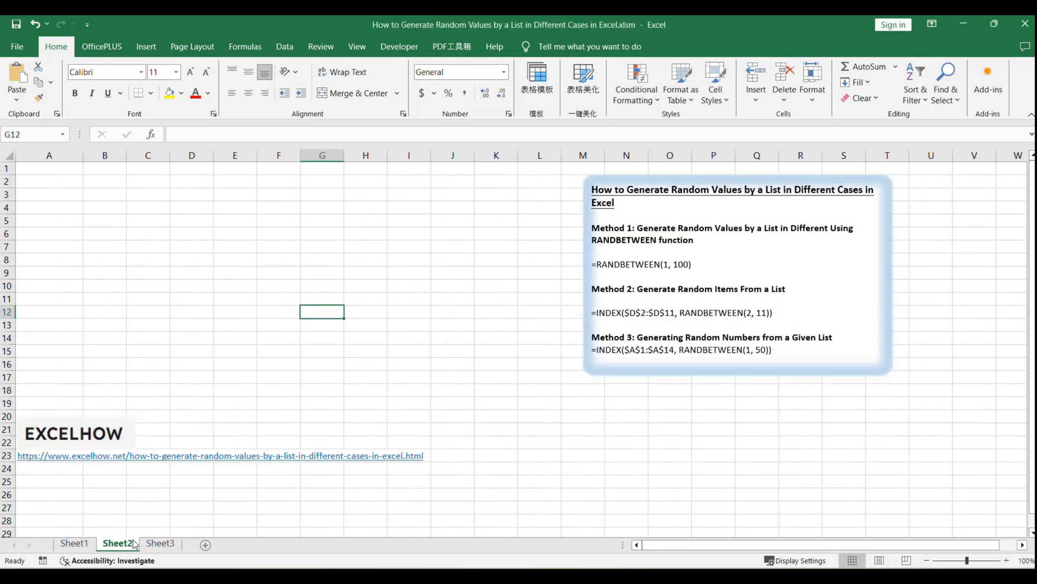
click(371, 377)
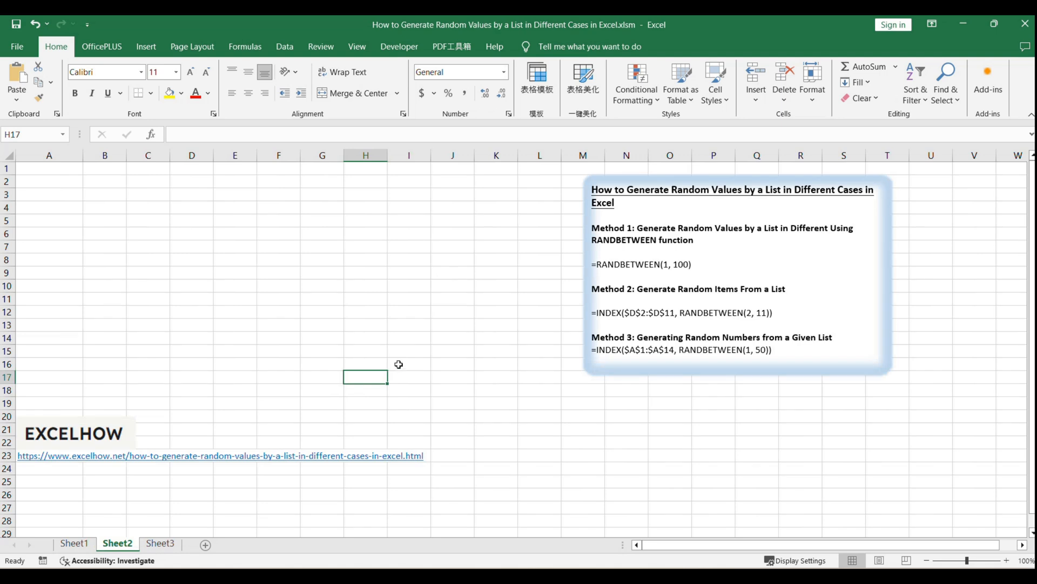
click(384, 360)
click(27, 170)
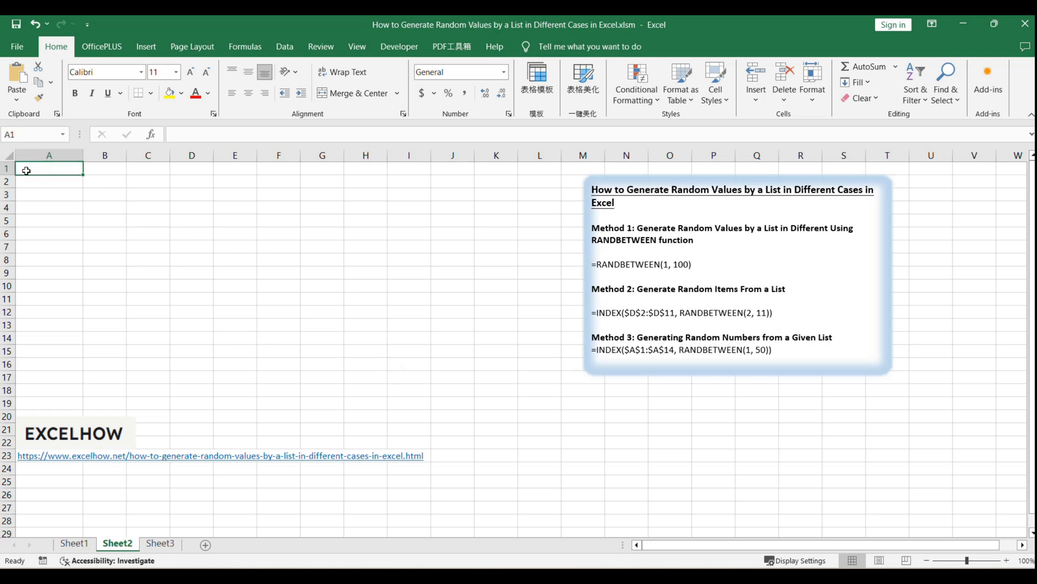
double_click(27, 170)
text(=RANDBETWEEN(1, 100))
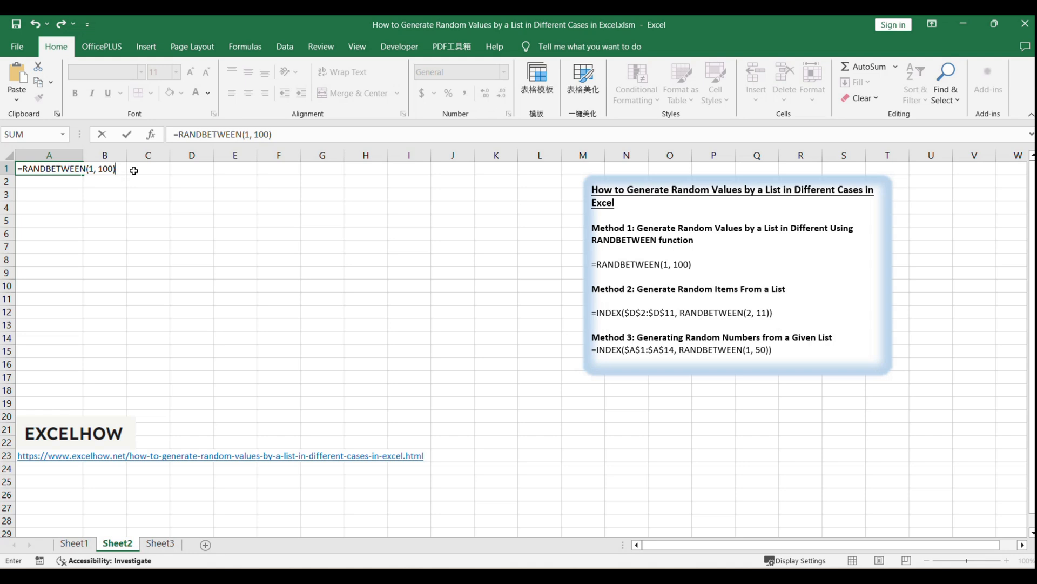
key(Return)
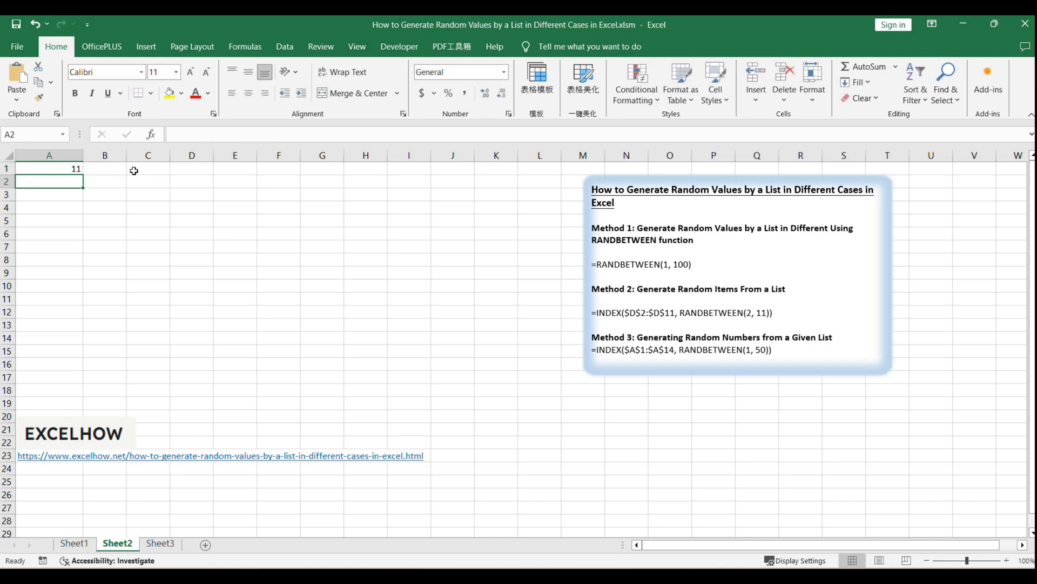
Fill the RANDBETWEEN formula from A1 down through A13.
click(69, 168)
drag(84, 173, 211, 326)
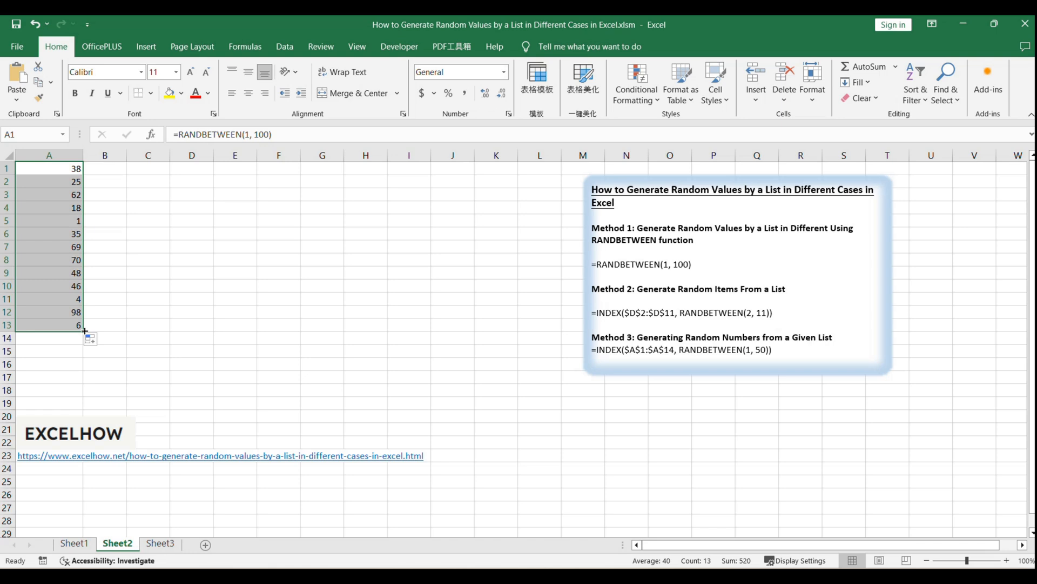
drag(84, 331, 129, 330)
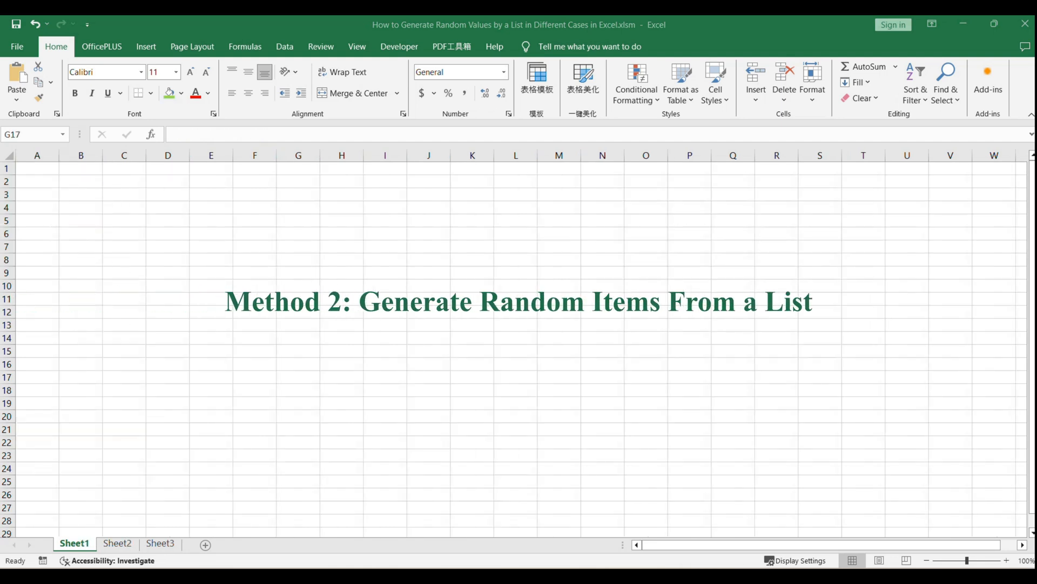
Go to Sheet2 and examine the Fruit list in D1:D11.
click(281, 374)
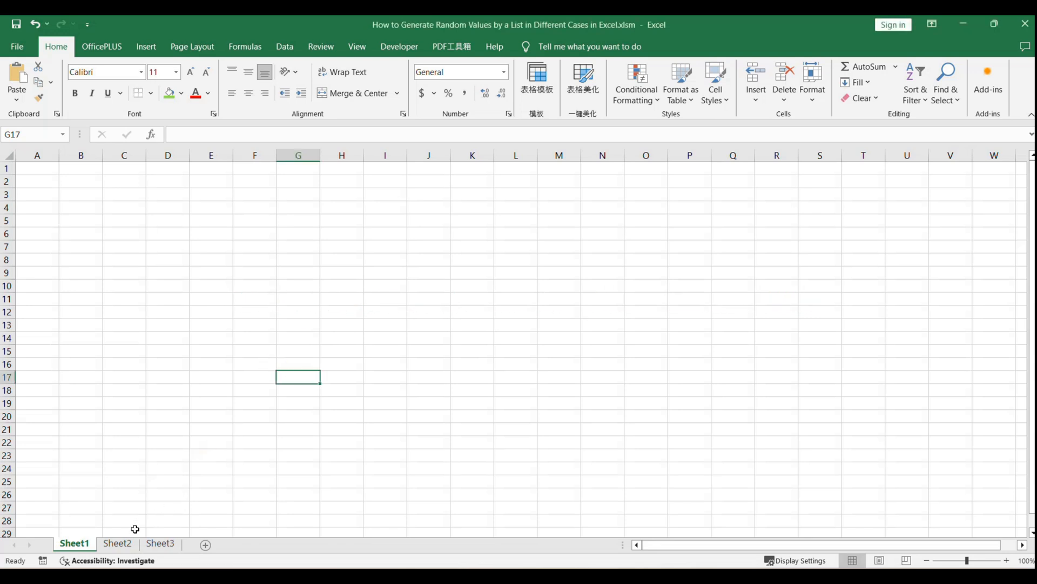
click(118, 543)
drag(189, 187, 207, 290)
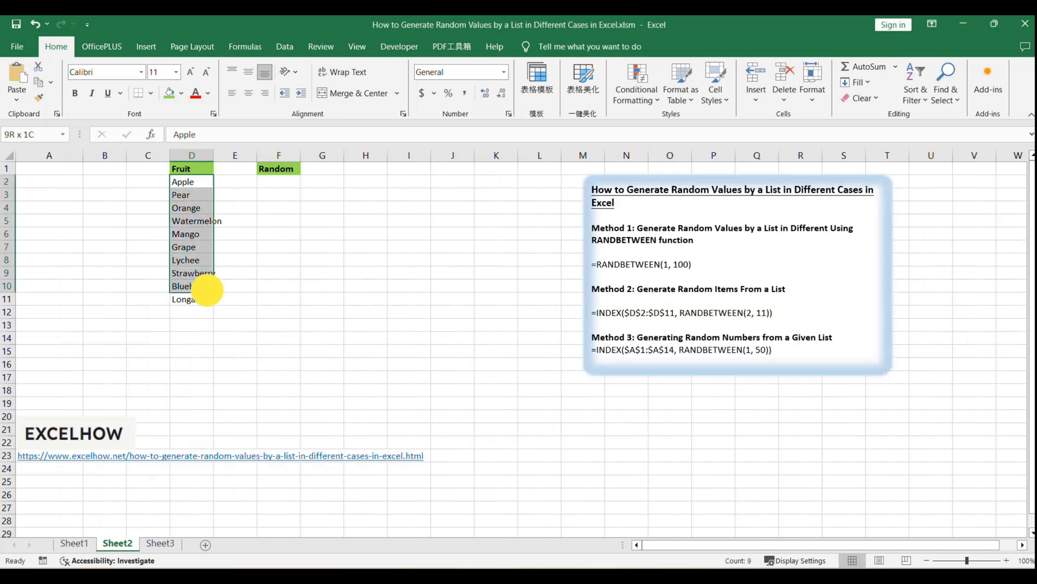
click(379, 327)
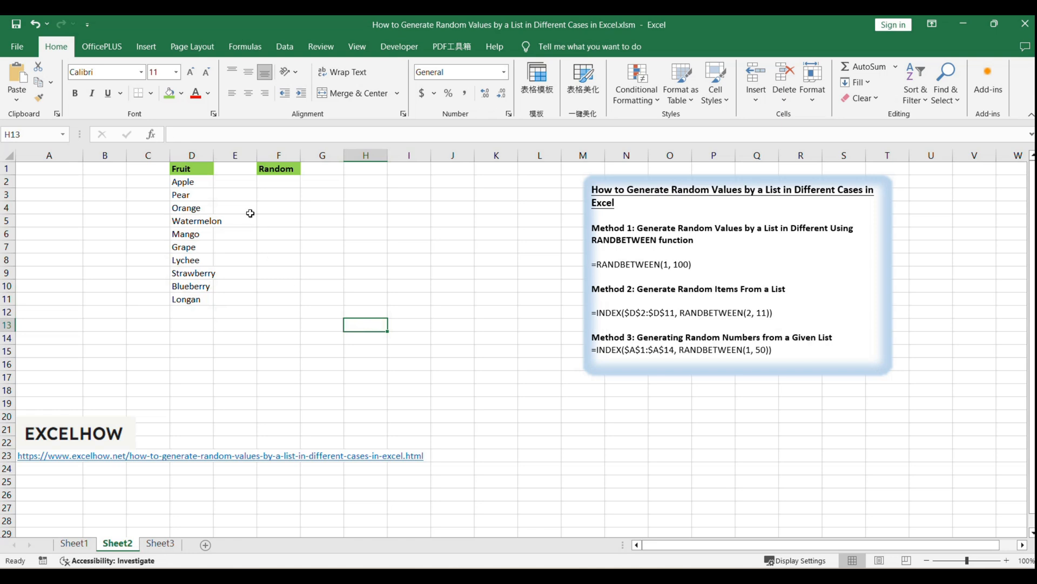
drag(190, 167, 190, 295)
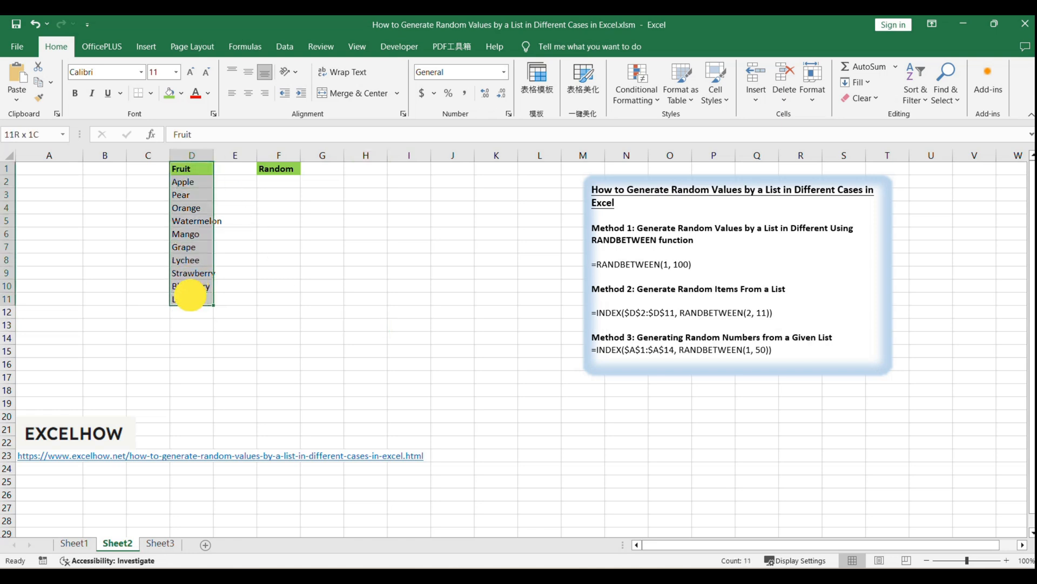
click(358, 309)
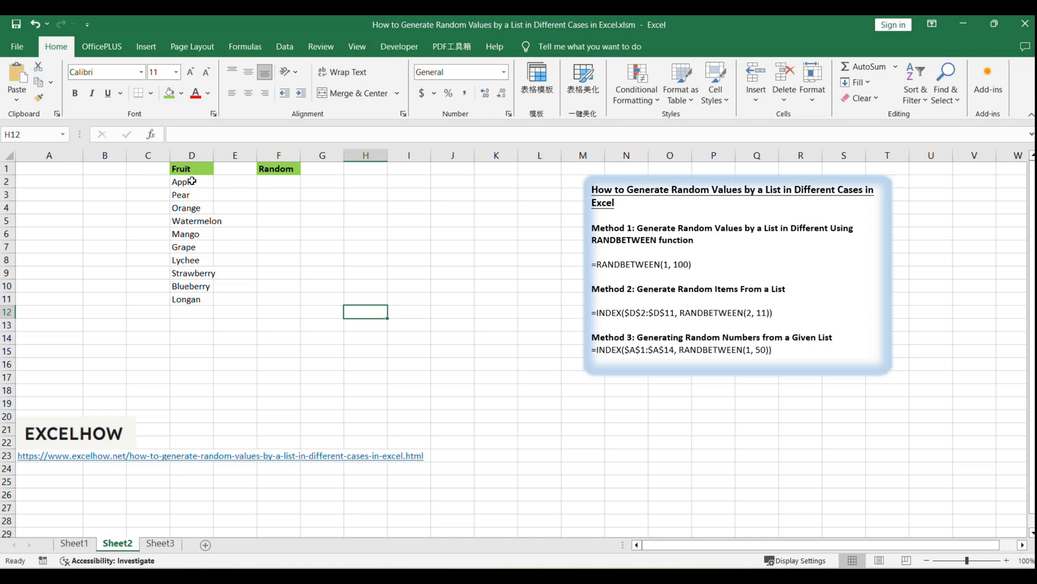
click(335, 198)
Enter the formula =INDEX($D$2:$D$11, RANDBETWEEN(2, 11)) in cell F2 under the Random header.
click(275, 180)
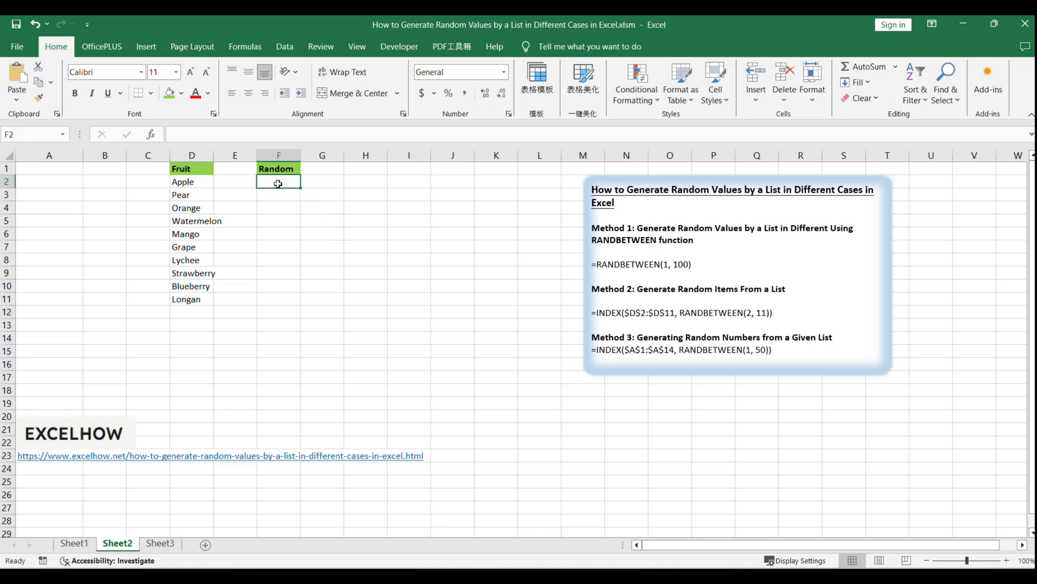
double_click(279, 183)
text(=INDEX($D$2:$D$11, RANDBETWEEN(2, 11)))
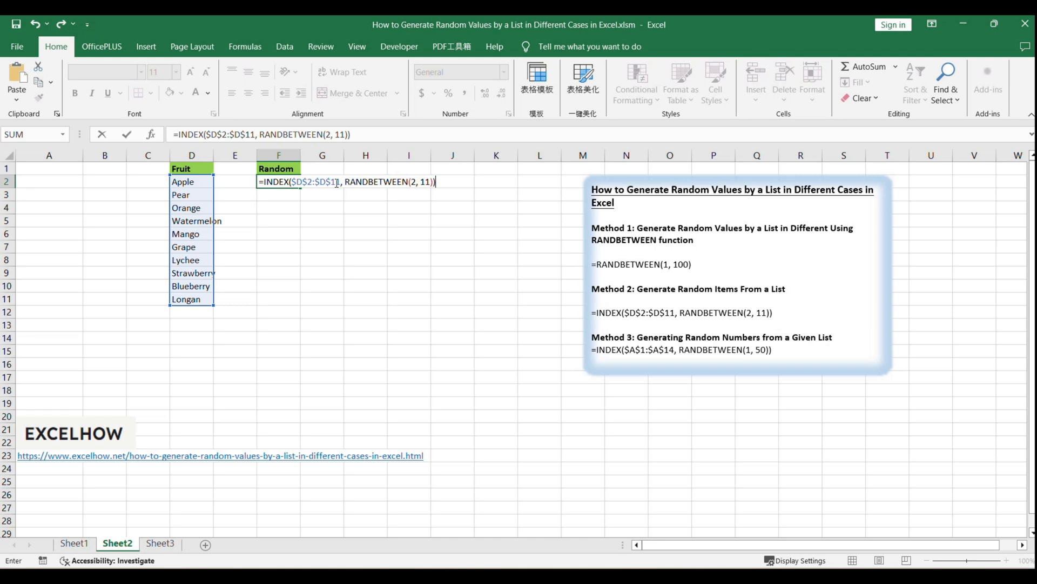
drag(355, 182, 410, 182)
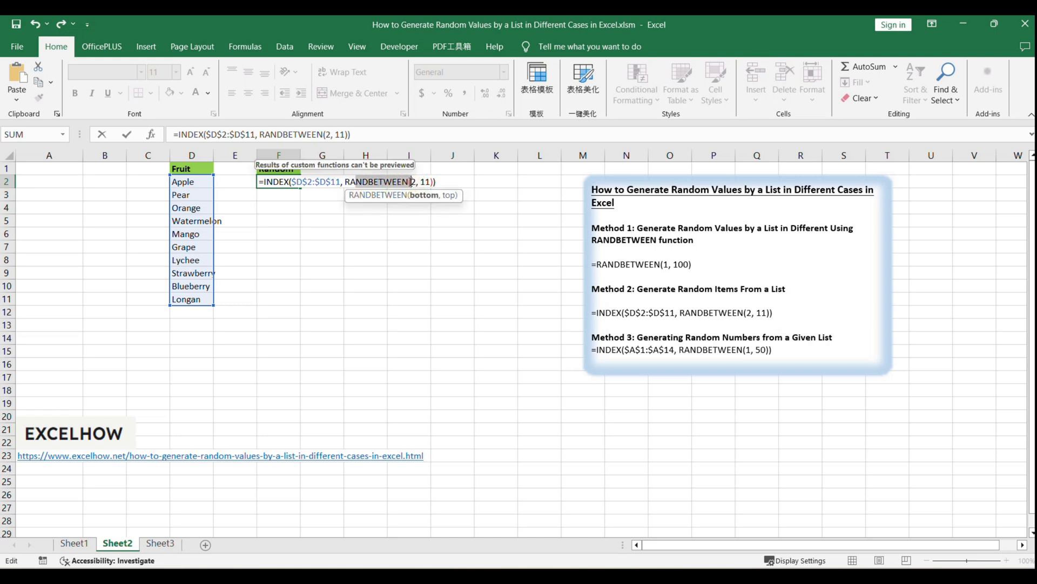
click(365, 134)
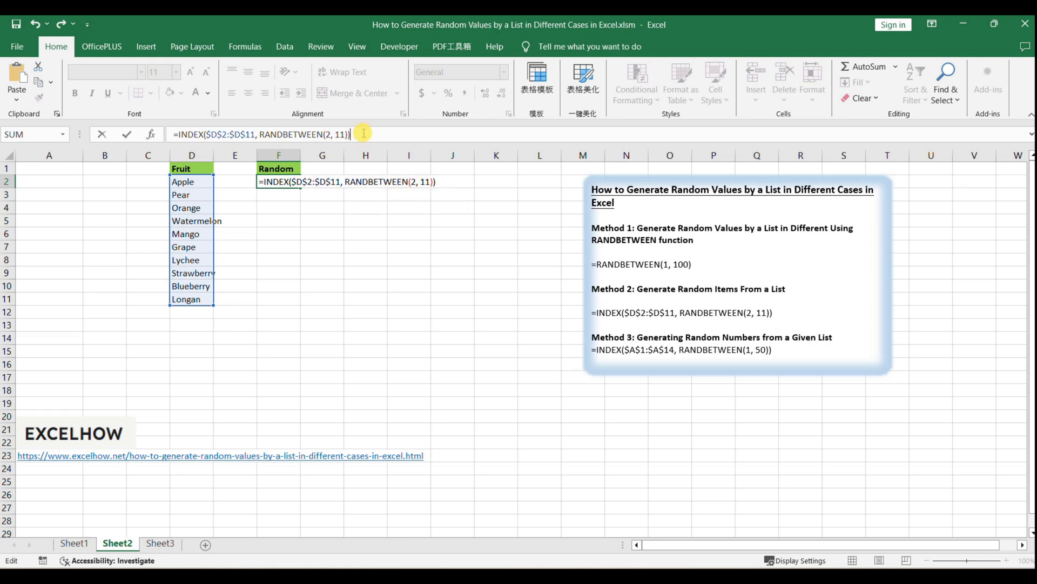
key(Return)
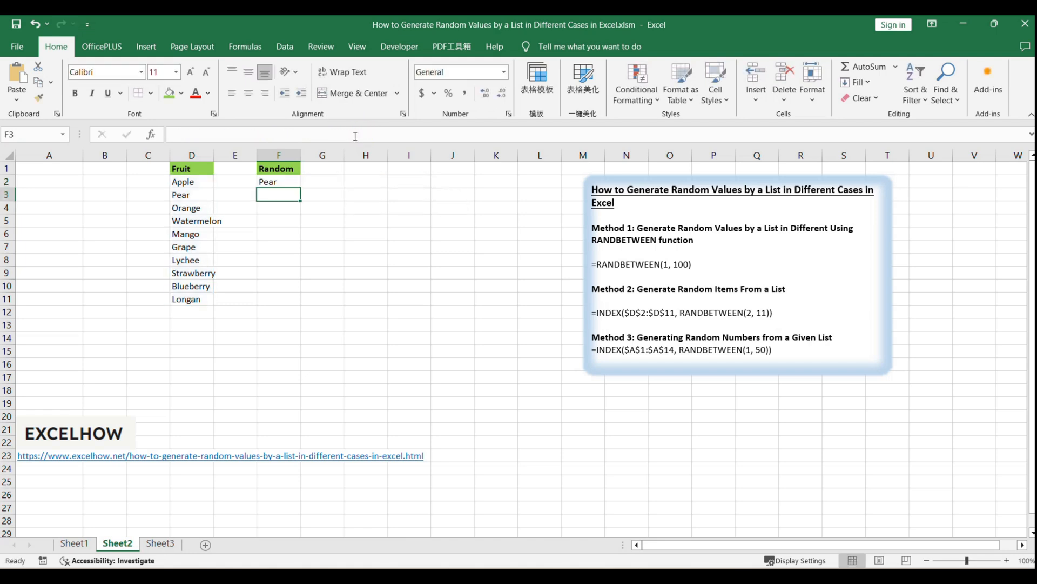
Fill the INDEX formula from F2 down the Random column through F13.
click(279, 181)
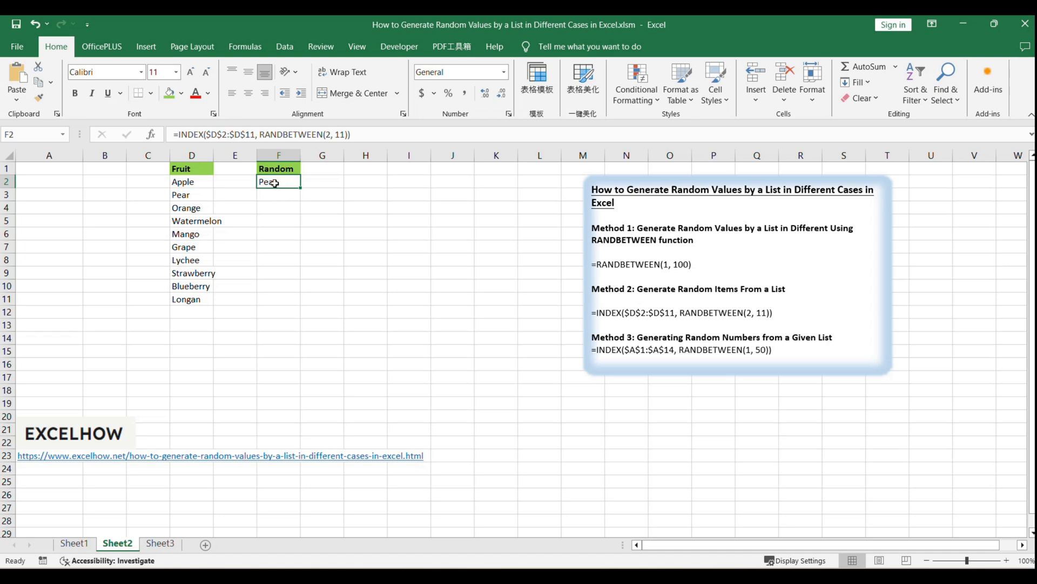
drag(300, 190, 299, 326)
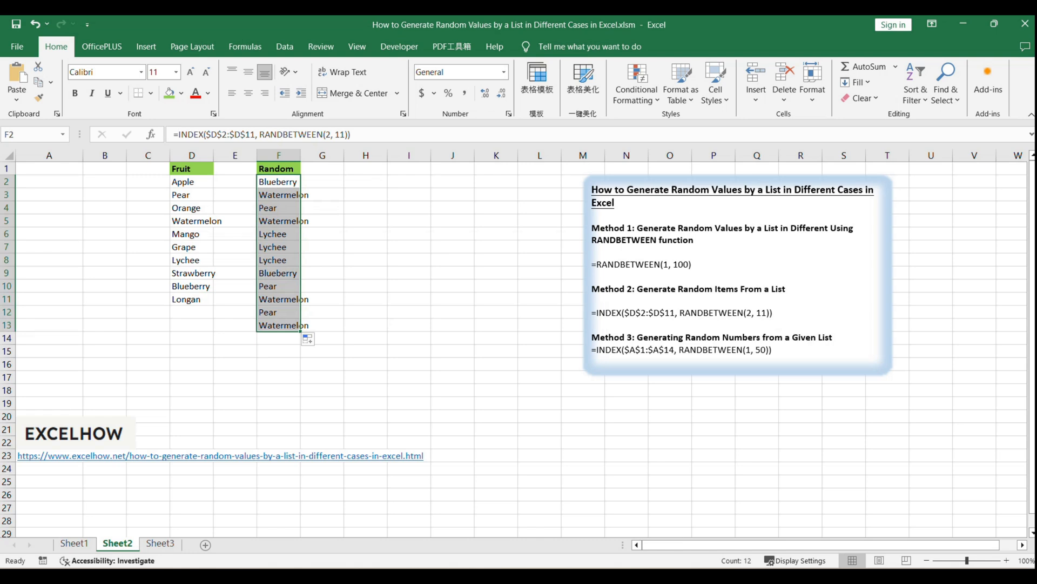
click(278, 232)
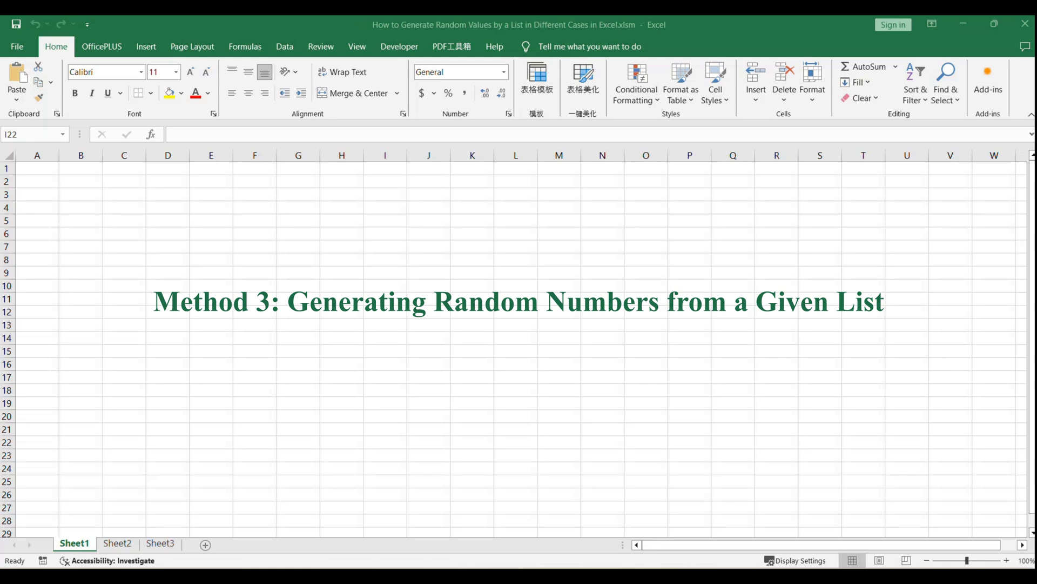
On Sheet2, examine the Method 3 formula in the text box, the number list in A1:A14 and the formula in C1.
click(190, 394)
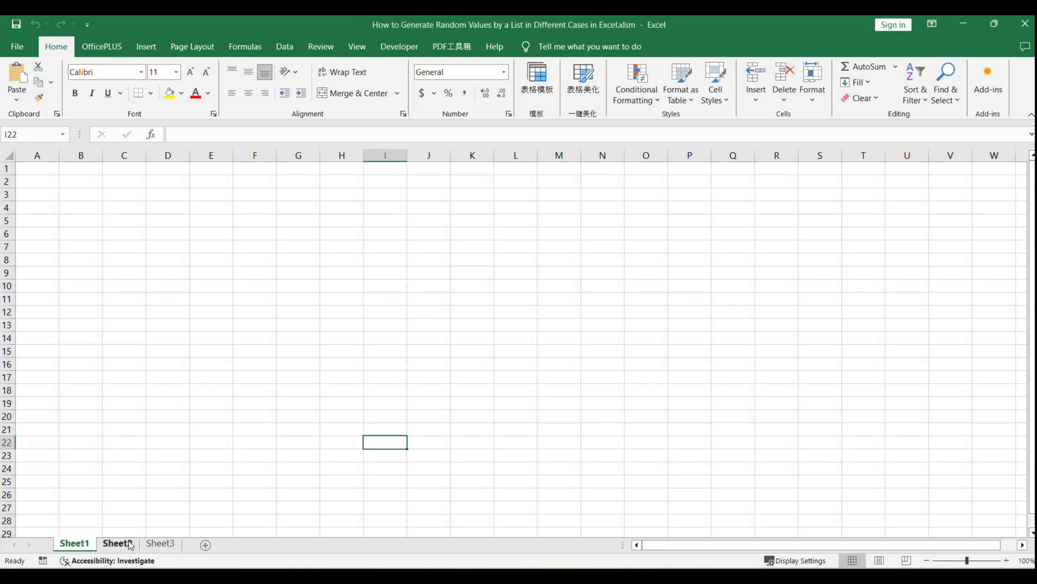
click(118, 543)
click(772, 340)
drag(716, 351, 830, 354)
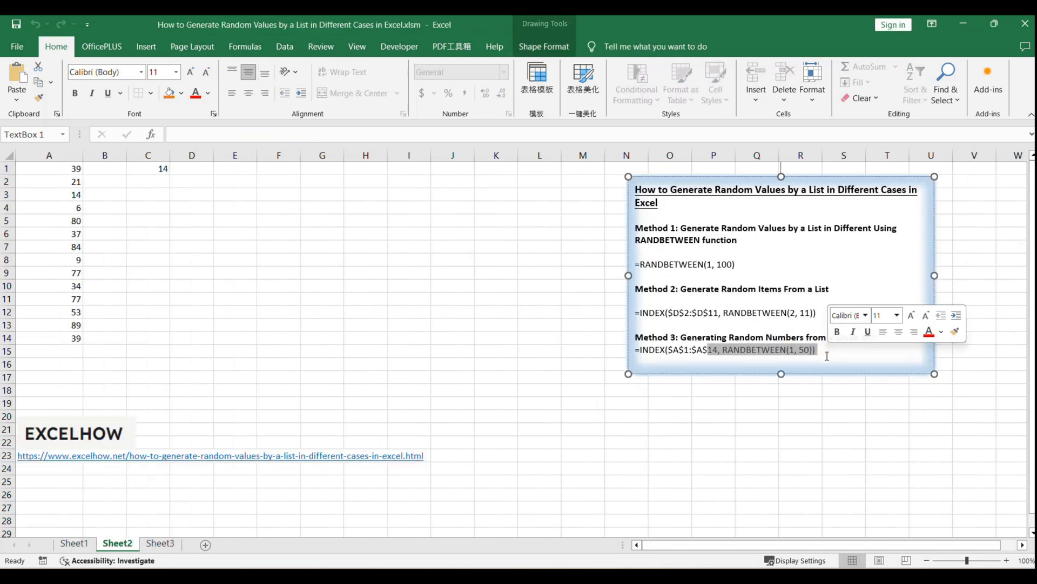
click(795, 320)
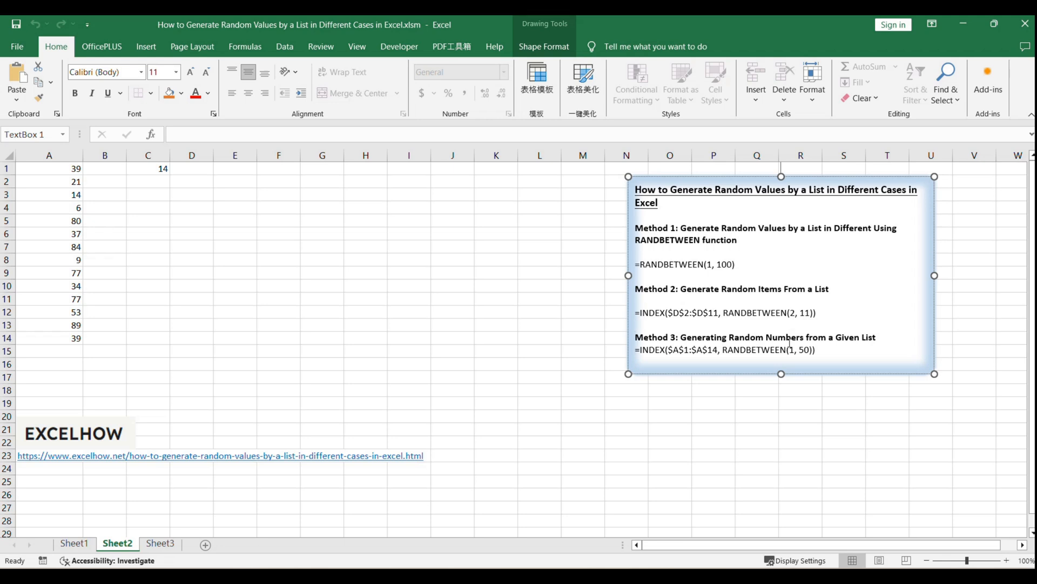
drag(76, 169, 67, 334)
click(225, 341)
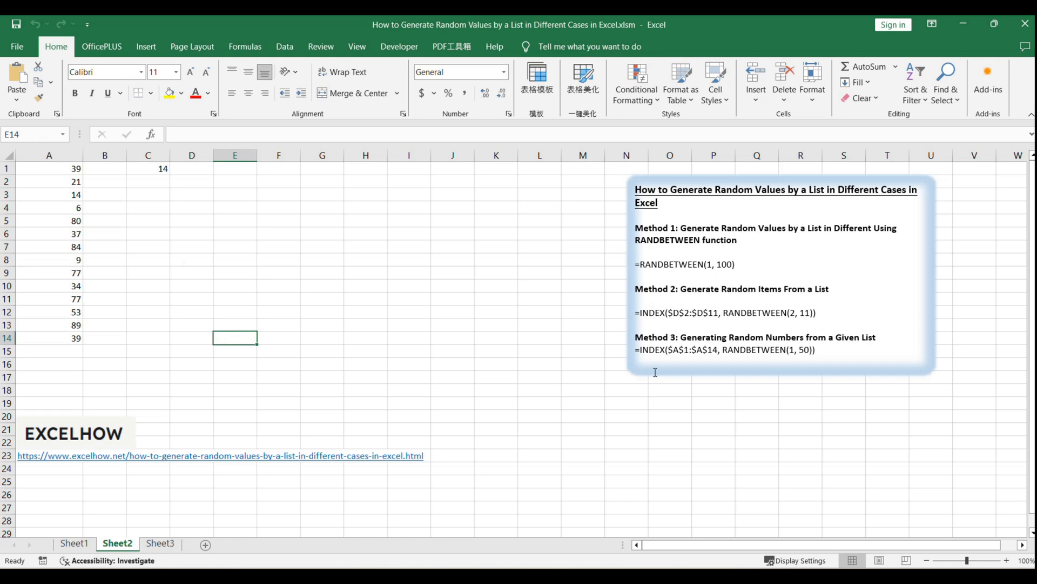
click(154, 170)
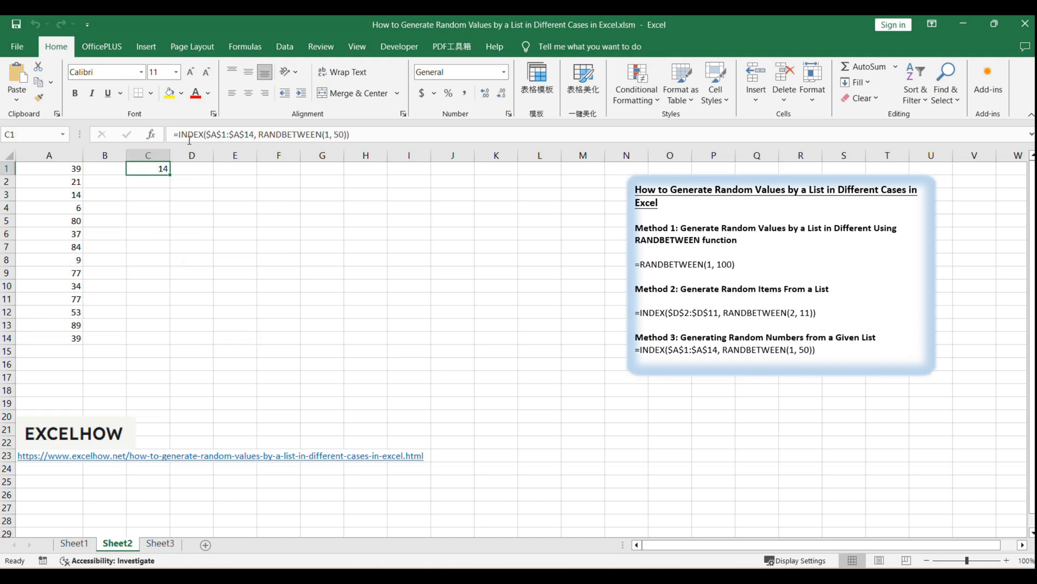